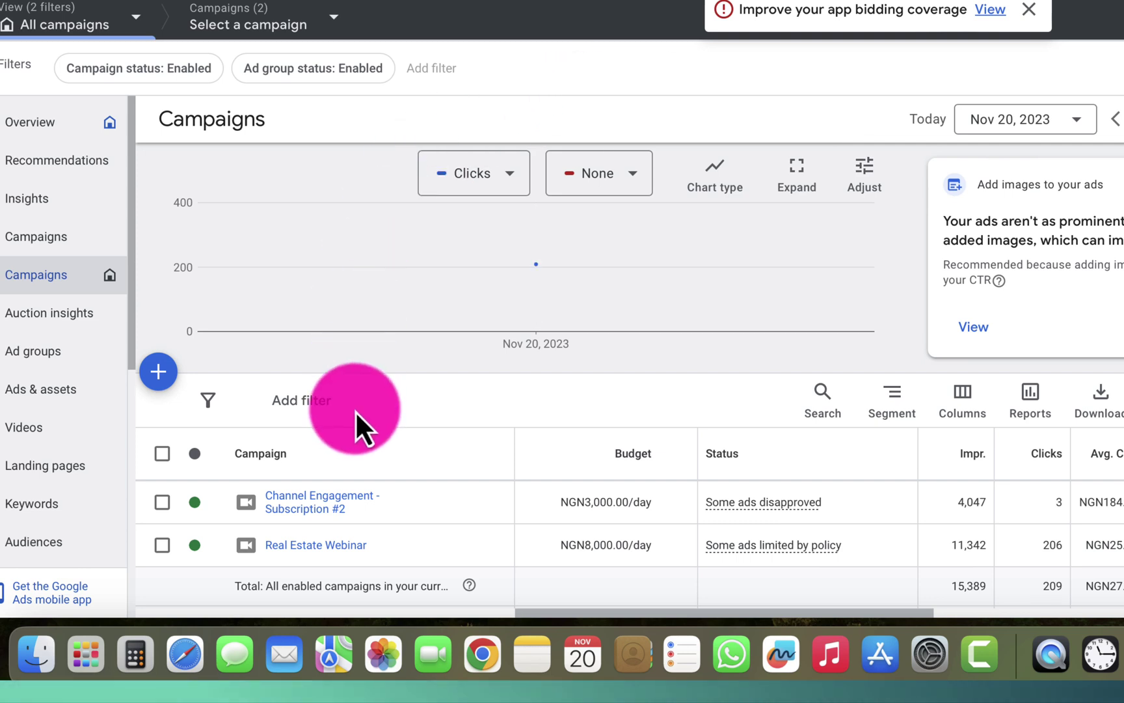
Open the Real Estate Webinar campaign from the campaigns list to see its two video ad groups
mouse_move(391, 521)
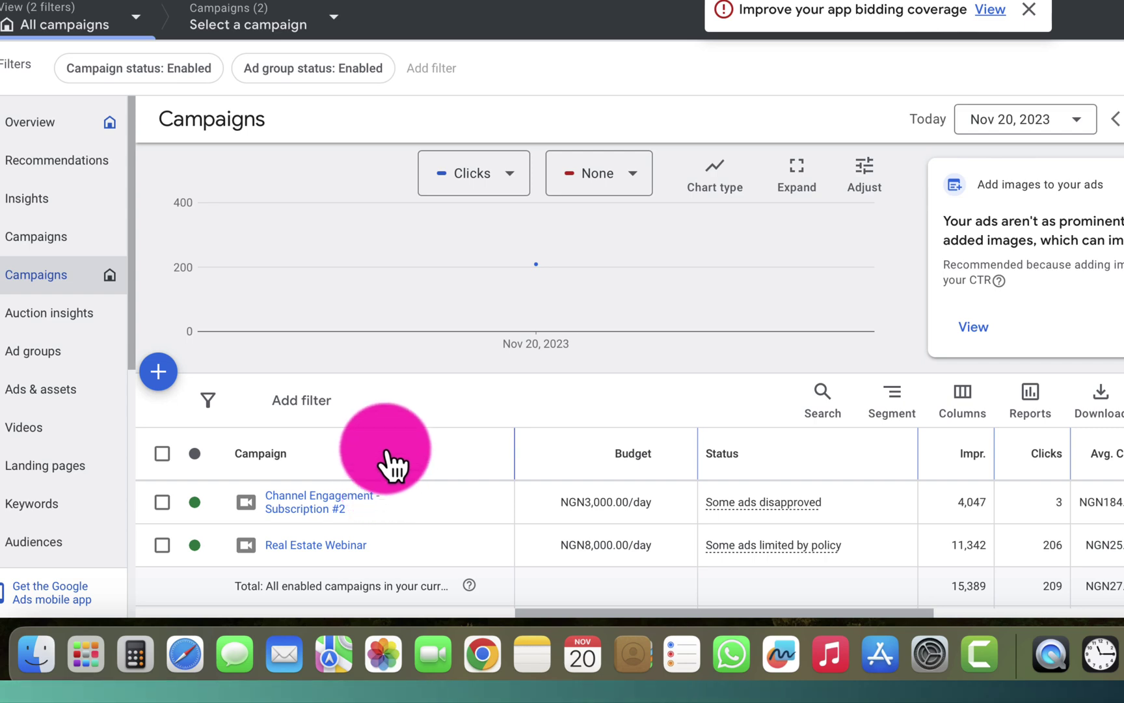
mouse_move(313, 557)
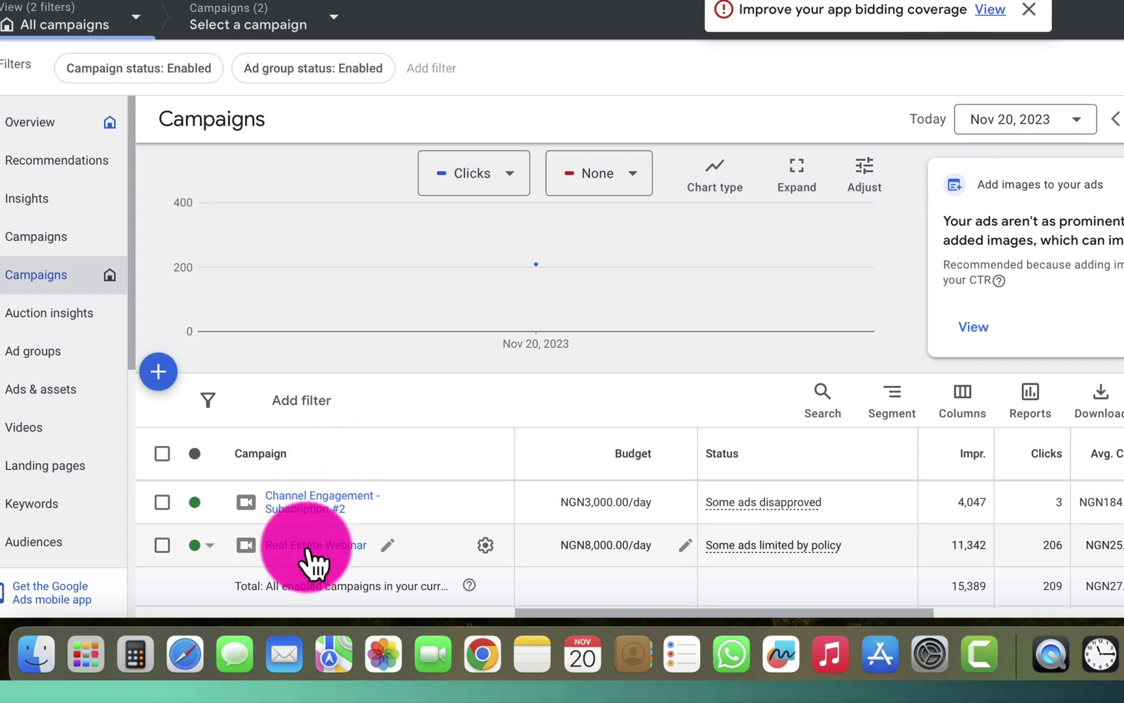
click(309, 548)
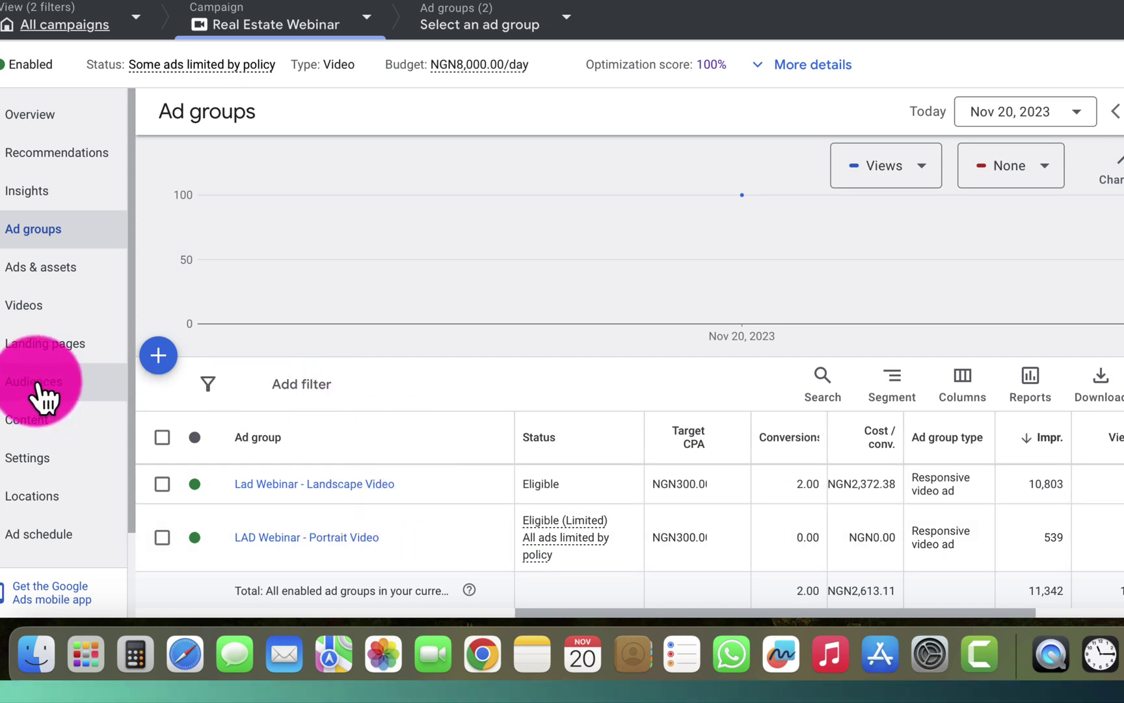
Go to the Real Estate Webinar campaign's Audiences page and scroll down to the Demographics age chart
click(37, 385)
mouse_move(436, 296)
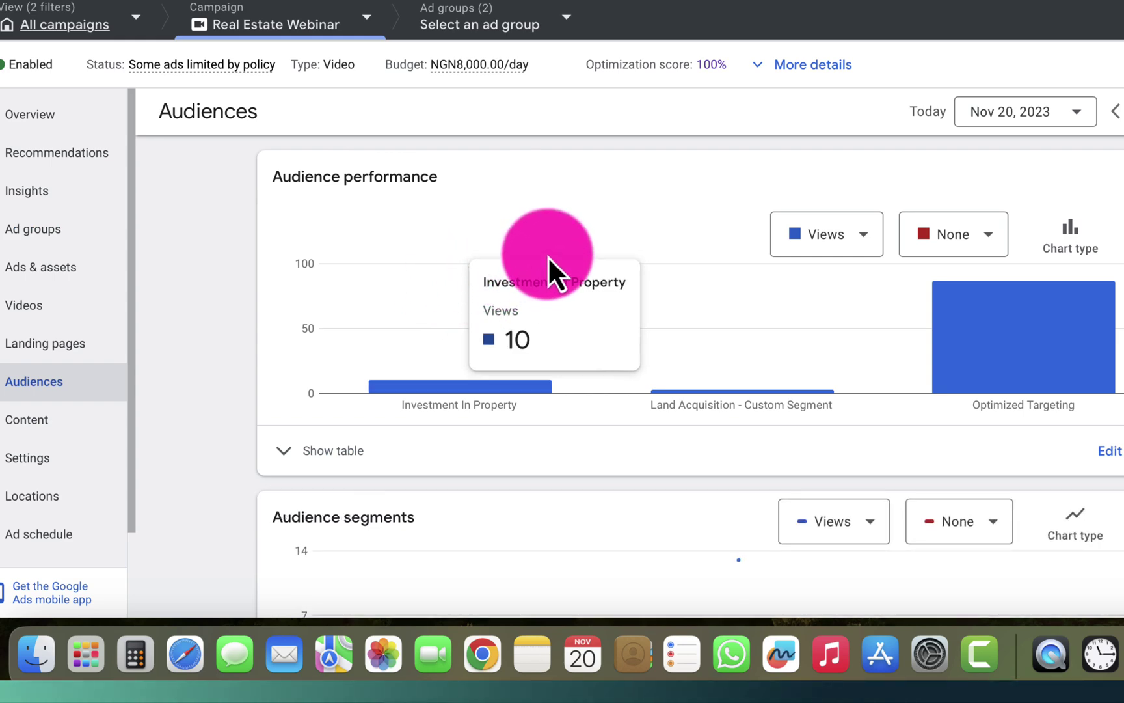
scroll(547, 256, down, 2)
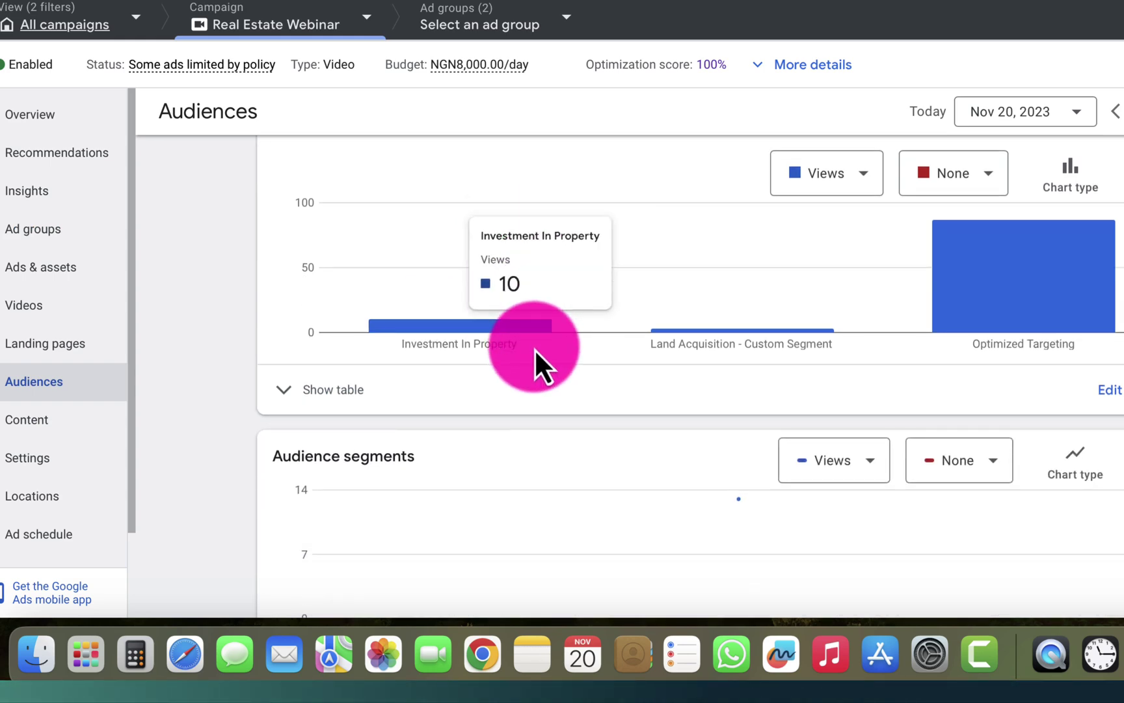
scroll(534, 348, down, 10)
scroll(533, 329, down, 6)
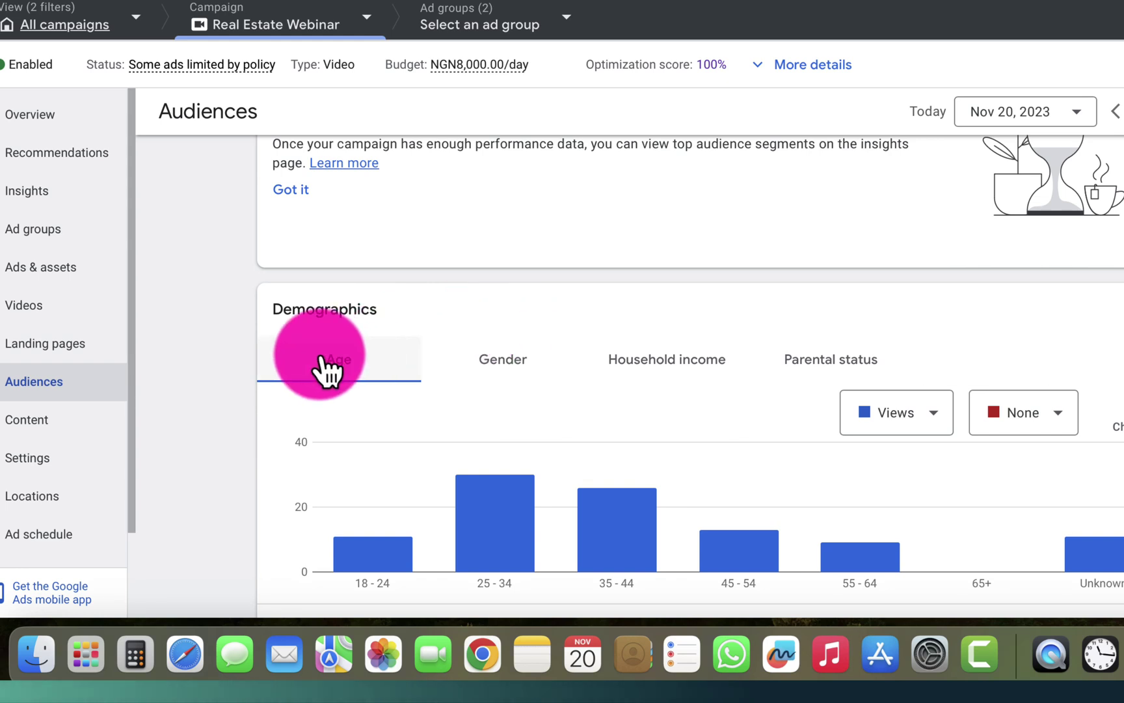
scroll(347, 367, down, 1)
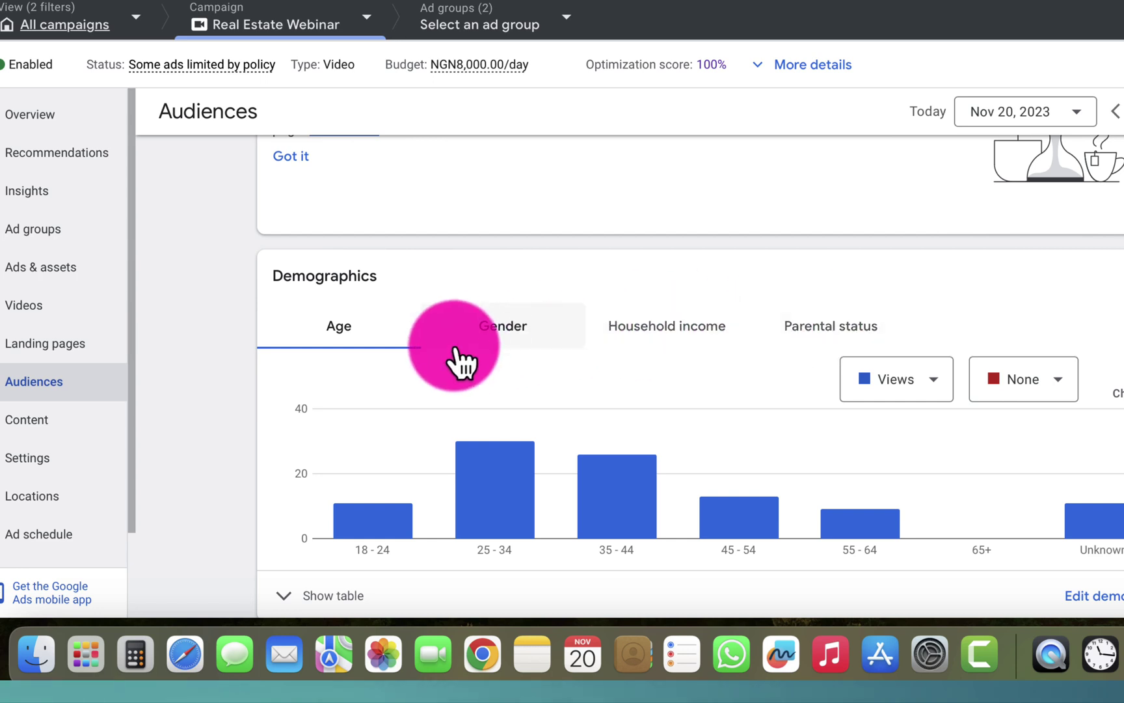
scroll(451, 355, down, 1)
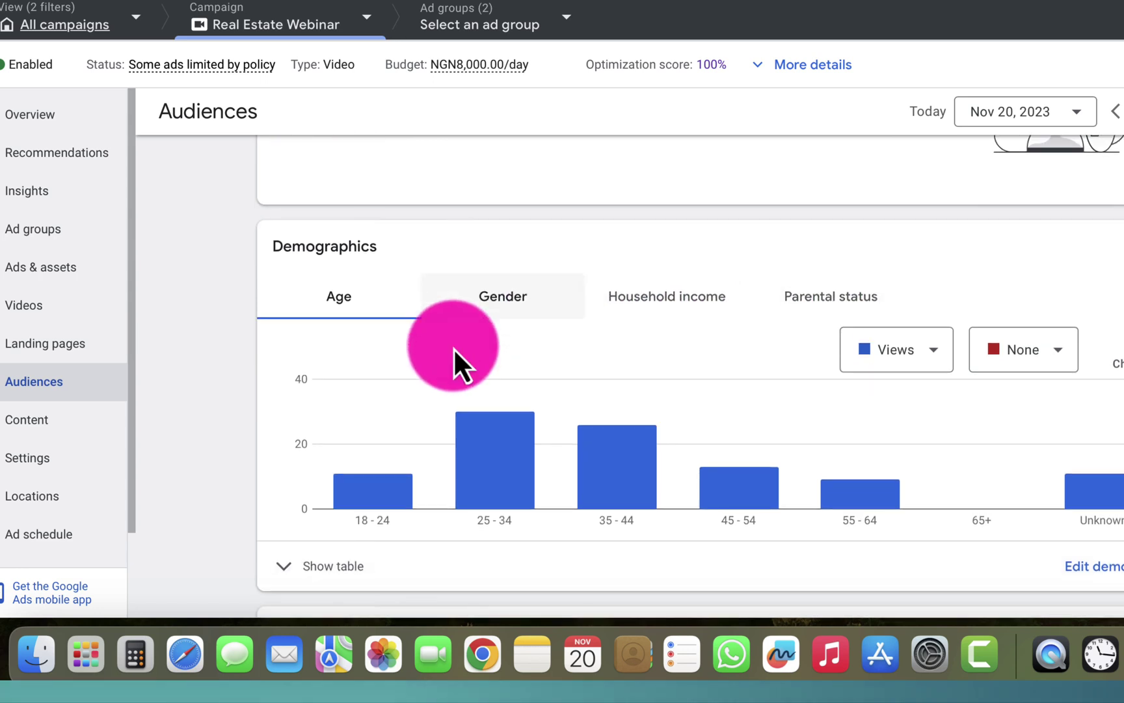
Switch the Demographics card from chart view to table view
click(306, 579)
scroll(412, 520, down, 5)
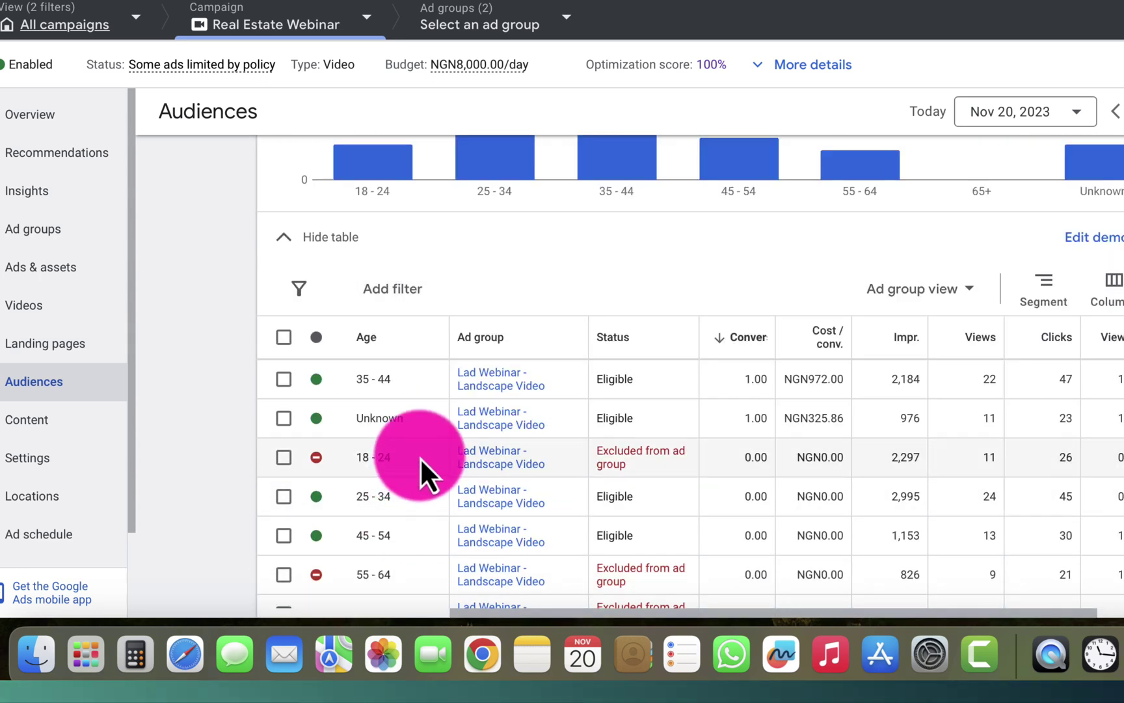
scroll(420, 455, down, 1)
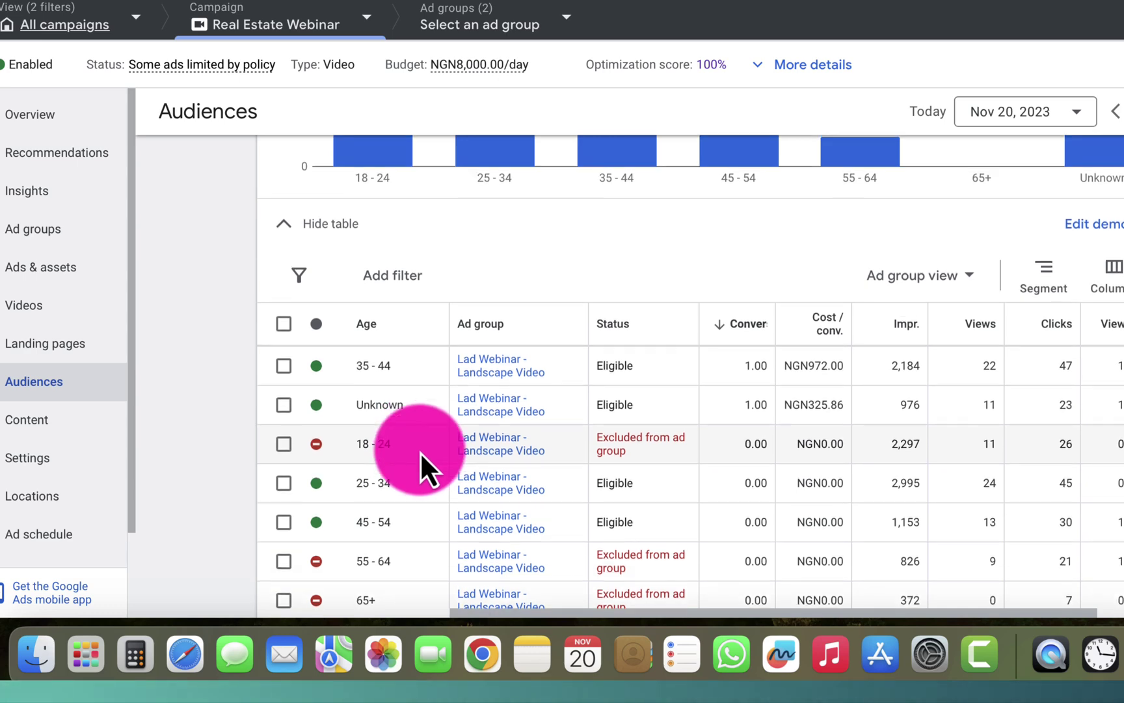
scroll(420, 451, up, 7)
Show the Gender breakdown and select the Unknown row for the Landscape Video ad group
click(491, 382)
mouse_move(418, 500)
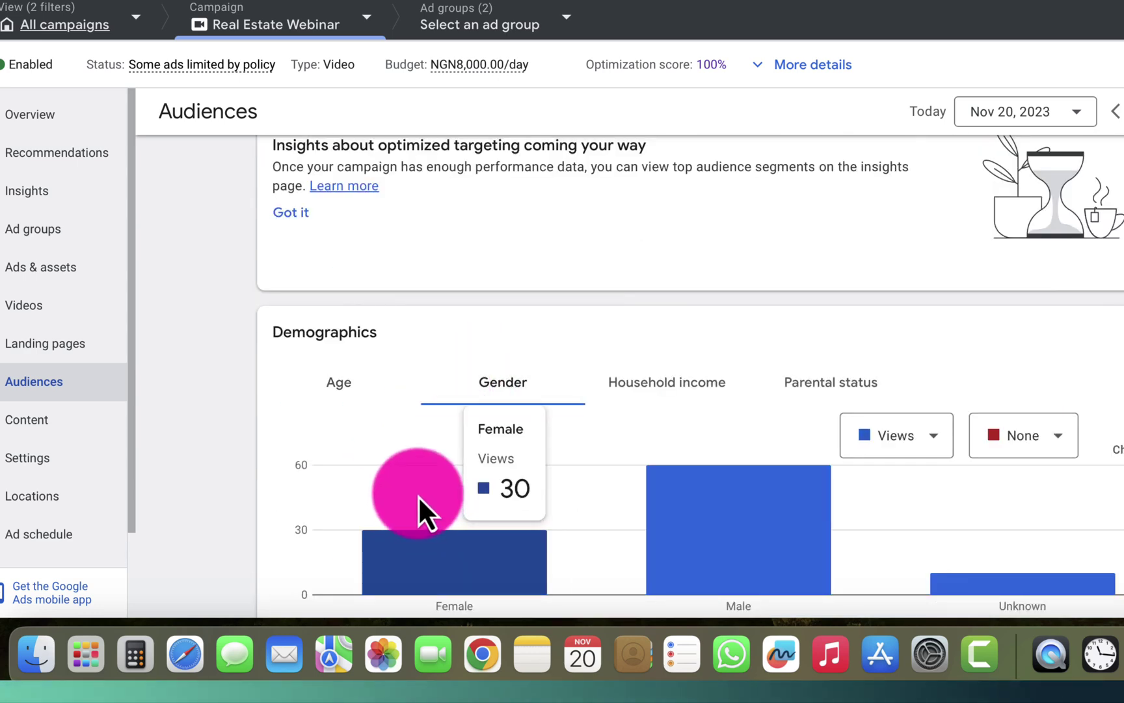
scroll(418, 495, down, 7)
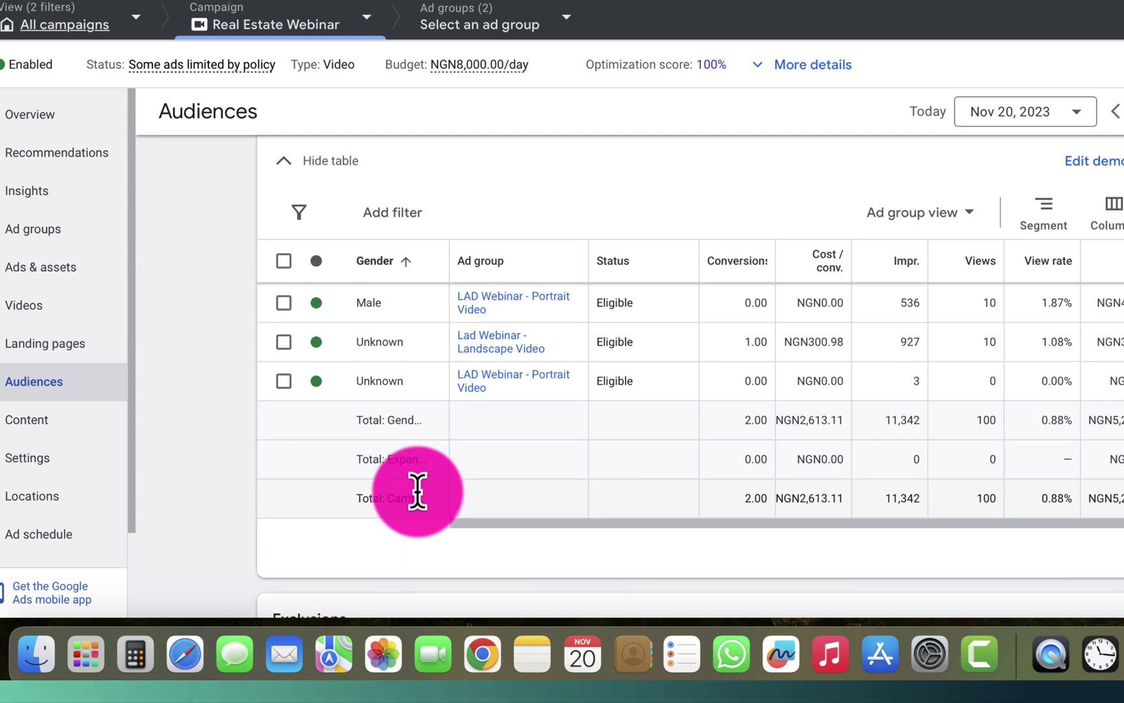
scroll(418, 493, up, 3)
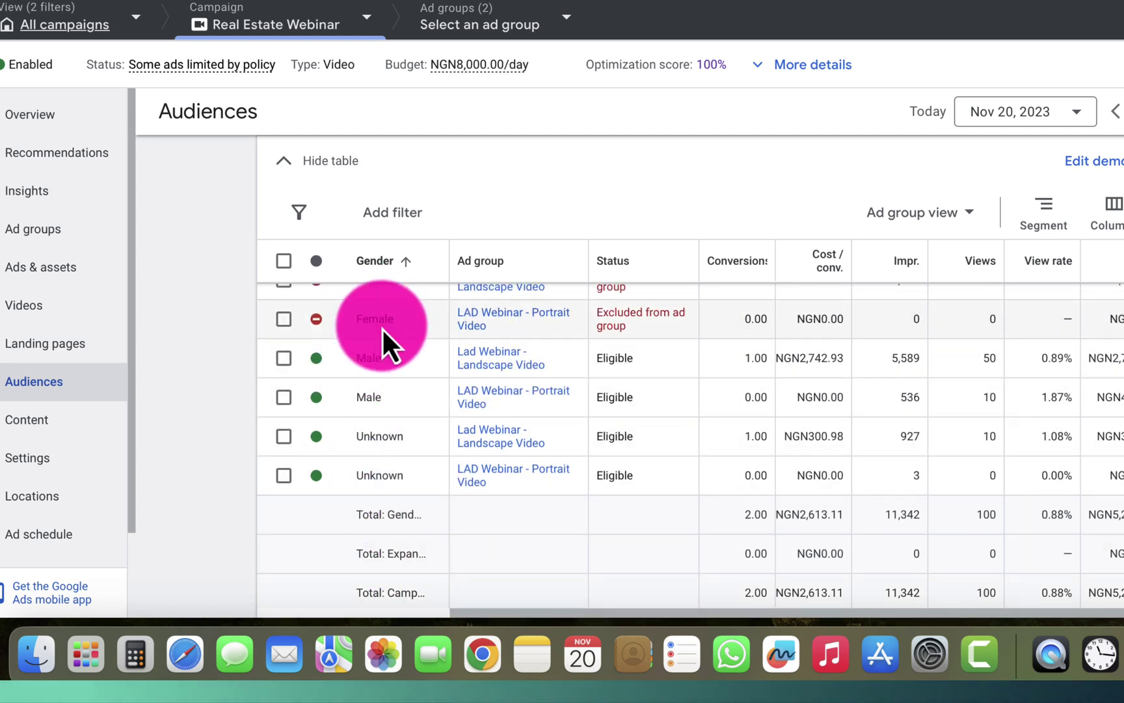
scroll(382, 325, up, 1)
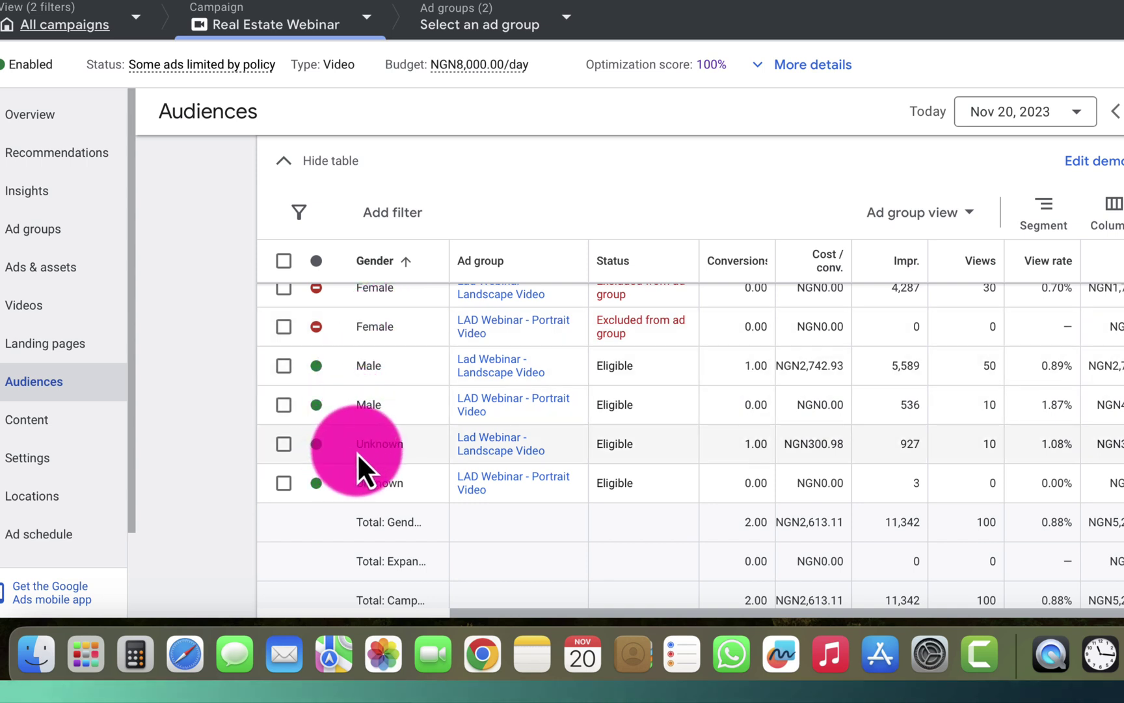
click(284, 445)
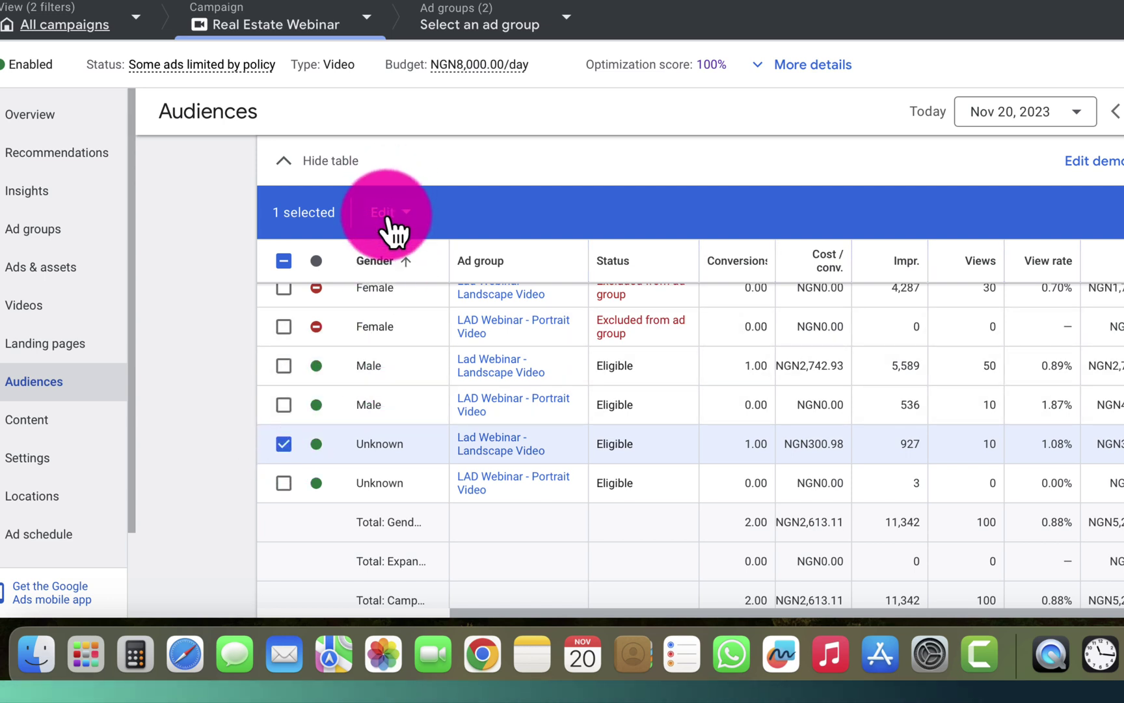
Exclude the selected Unknown gender from the Lad Webinar - Landscape Video ad group
click(388, 222)
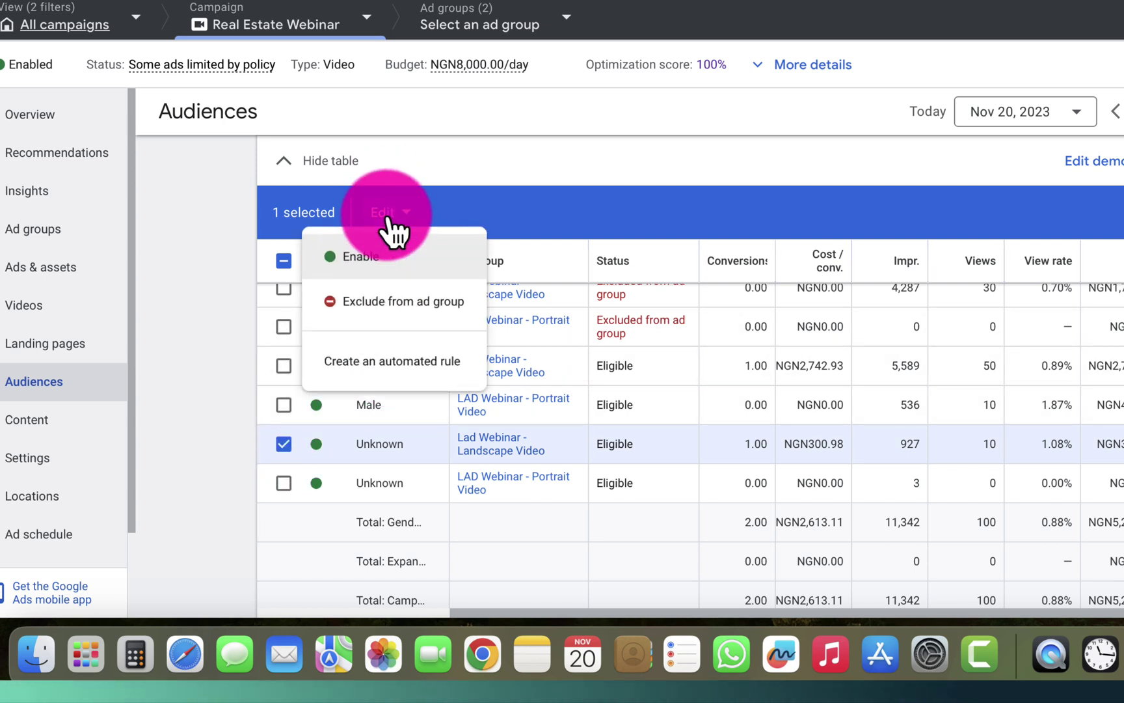
click(383, 304)
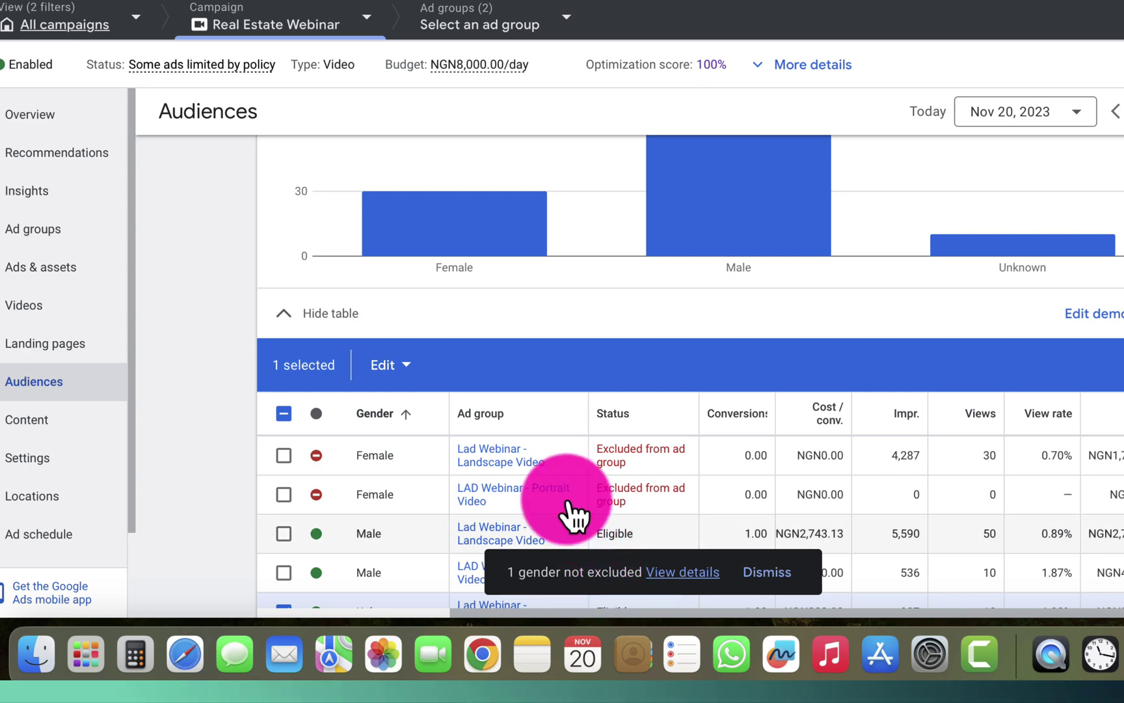
Open the Lad Webinar - Landscape Video ad group's Ads page via the campaigns list and the Real Estate Webinar campaign
click(40, 29)
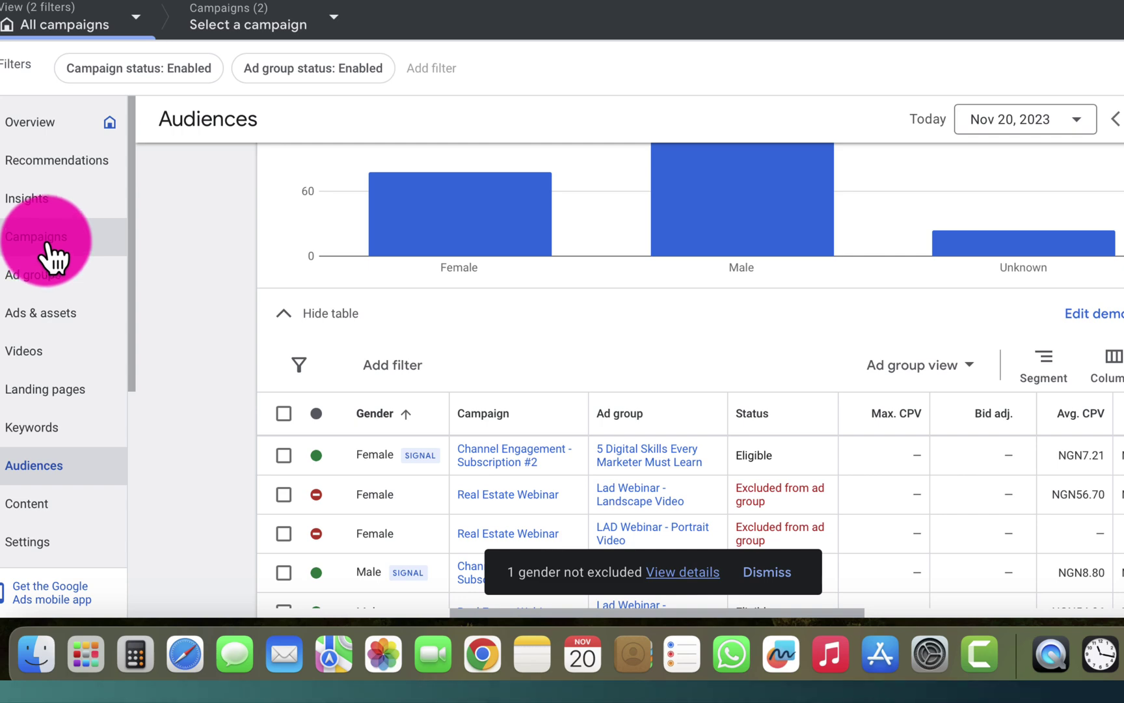
click(54, 255)
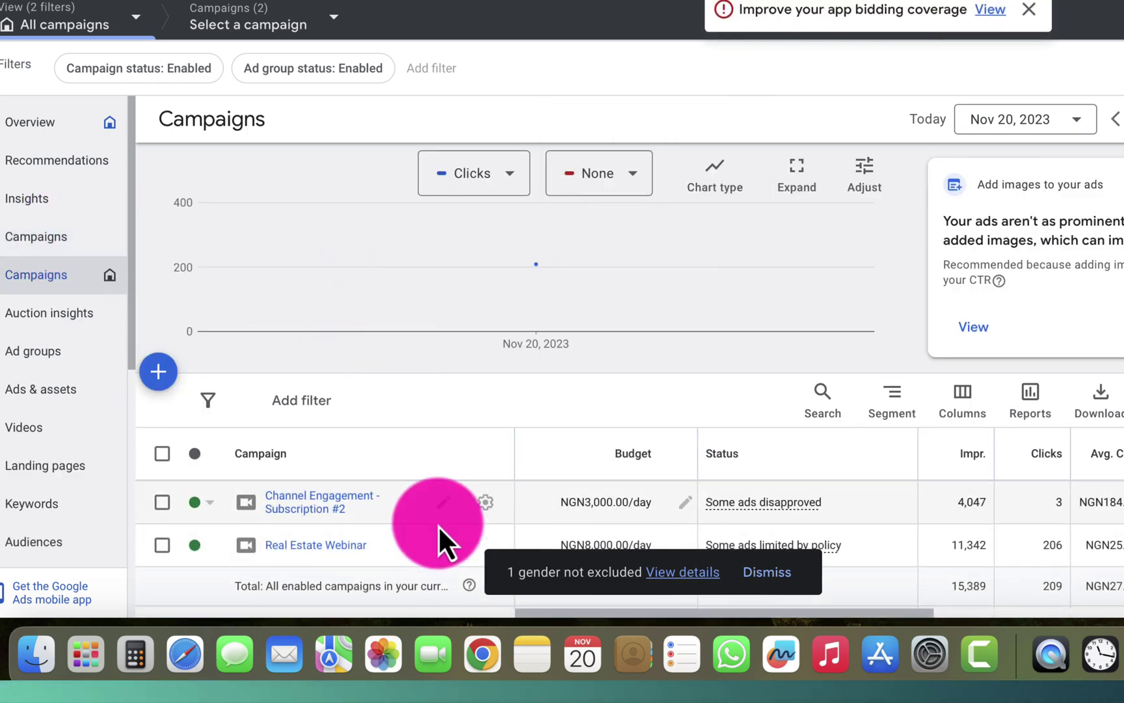
click(308, 546)
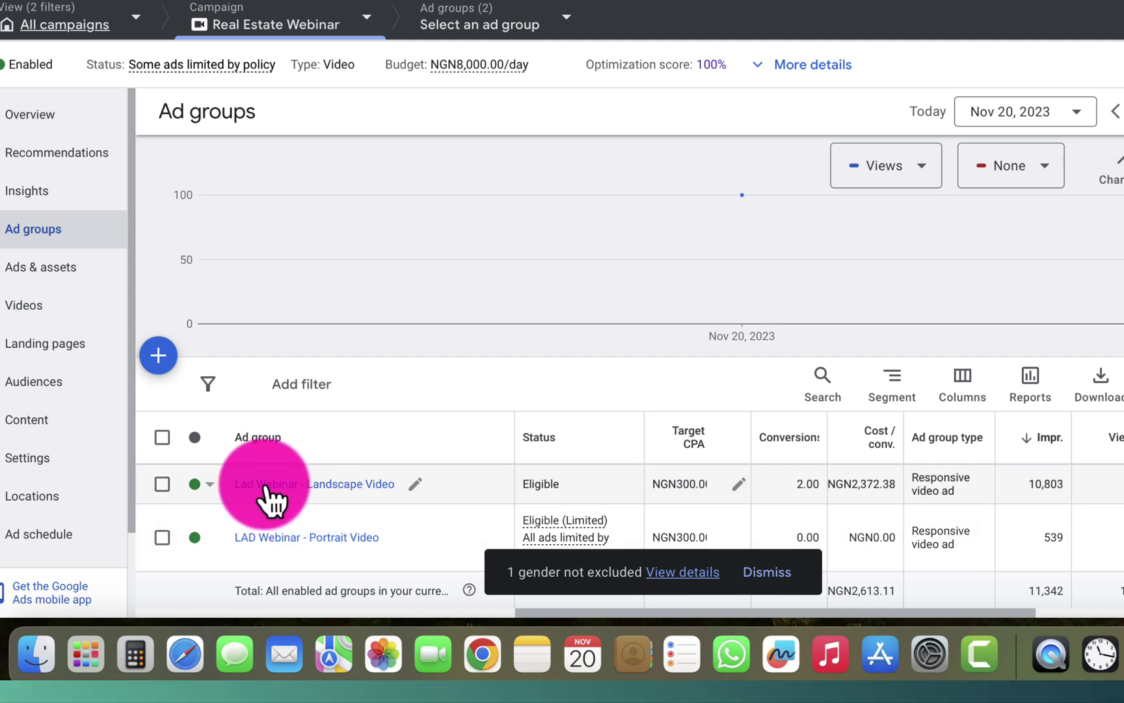
click(319, 484)
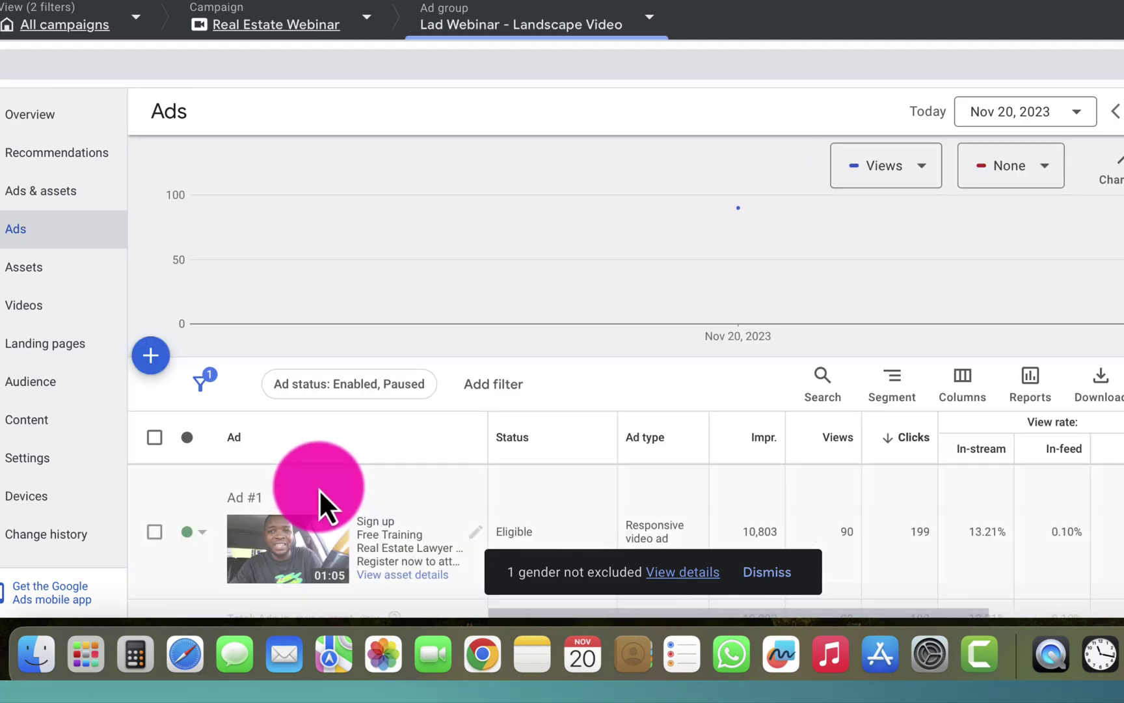
Review the ad group's Audience page, showing the Land Acquisition - Custom Segment audience as Eligible
click(25, 386)
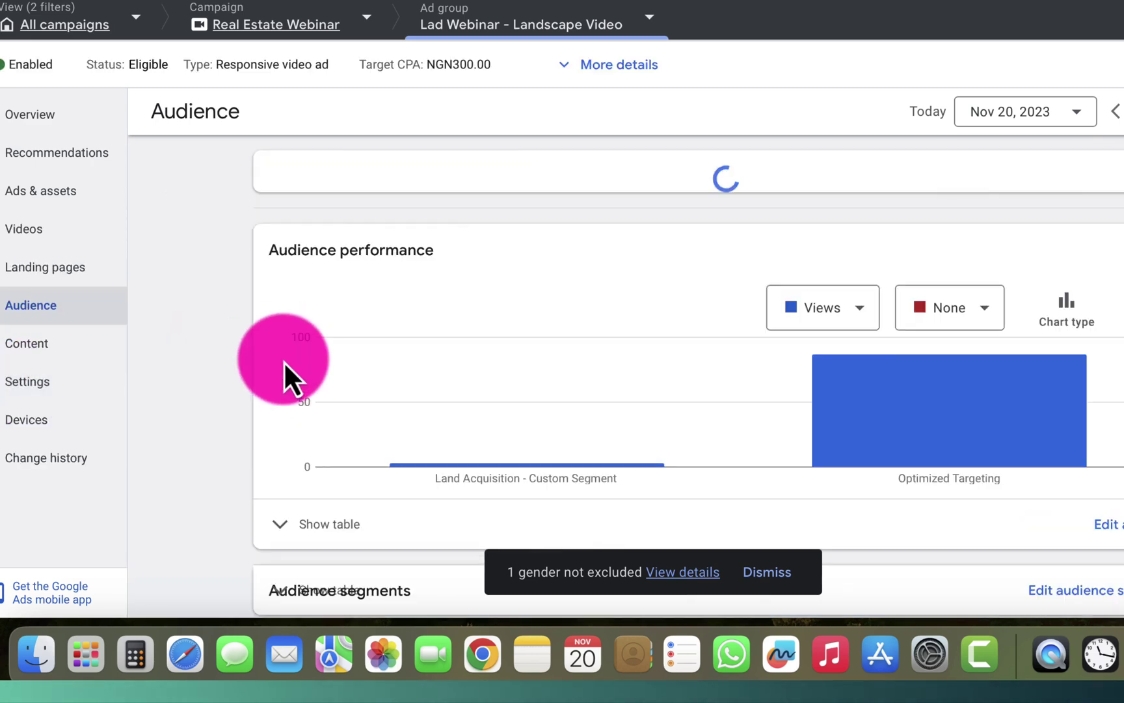
scroll(298, 345, down, 7)
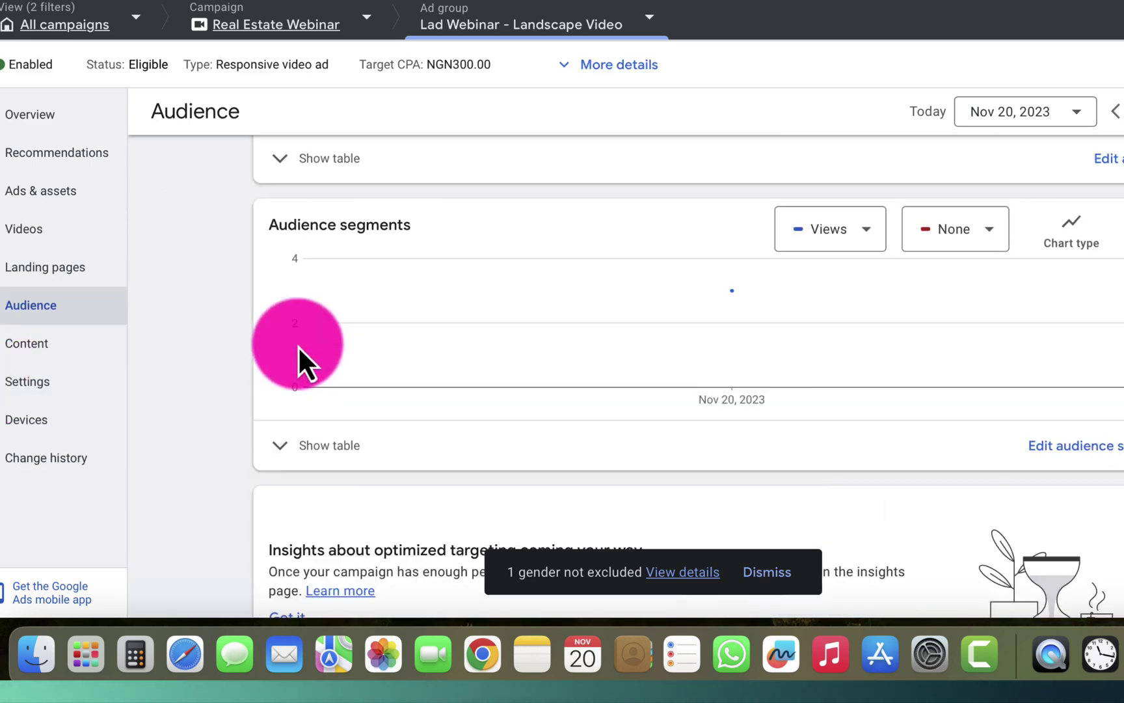
scroll(298, 346, down, 6)
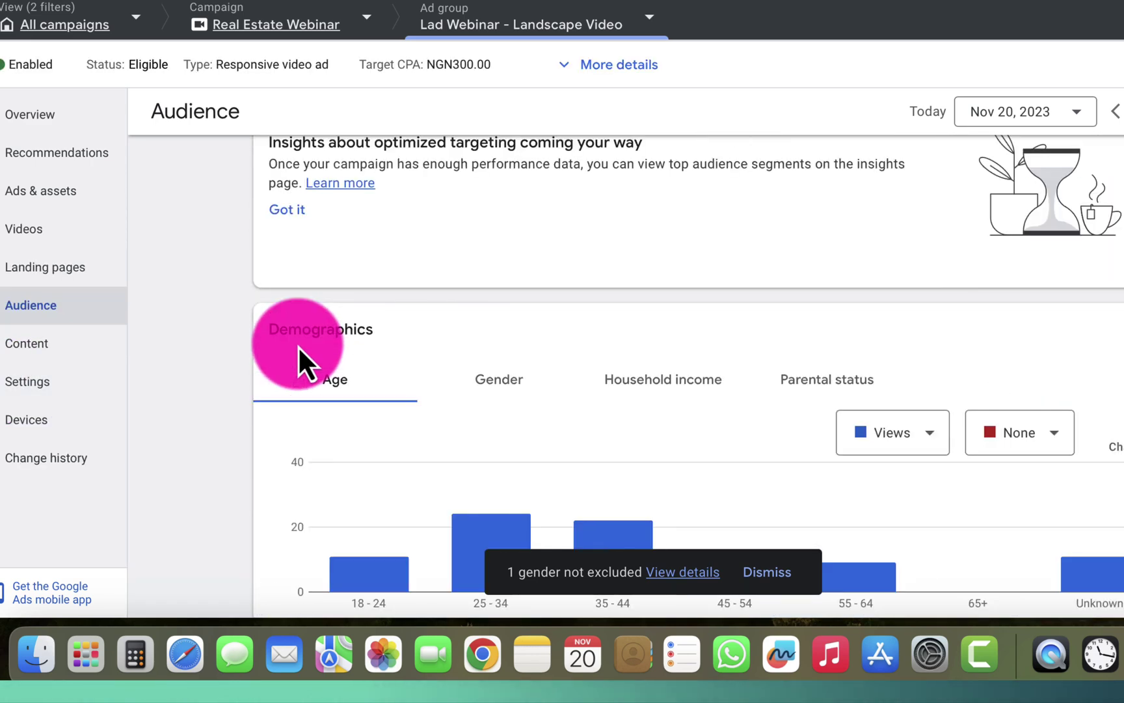
scroll(299, 345, up, 5)
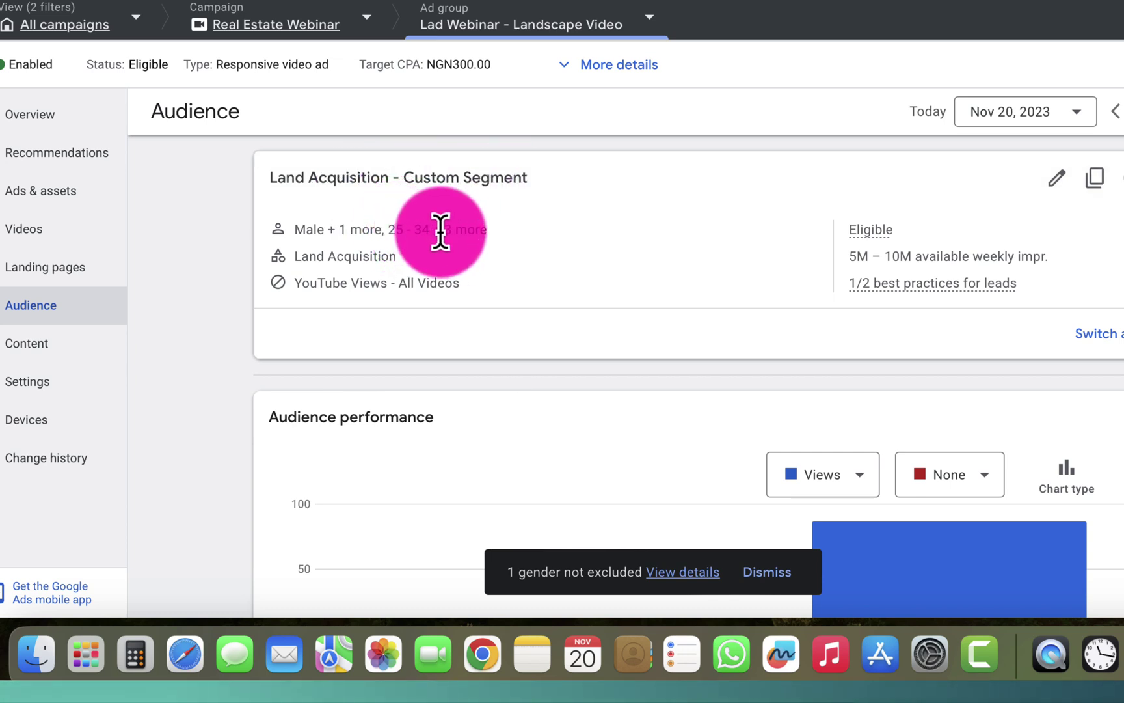
Edit the Land Acquisition - Custom Segment audience and expand its Demographics section
click(1060, 188)
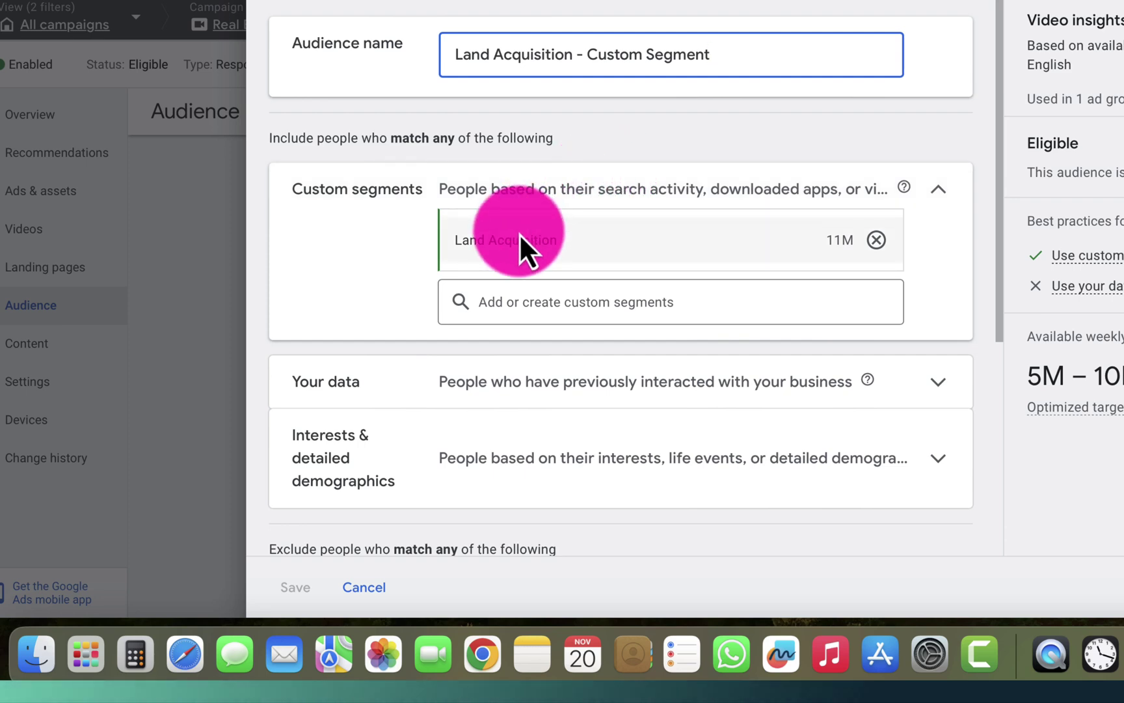
mouse_move(521, 236)
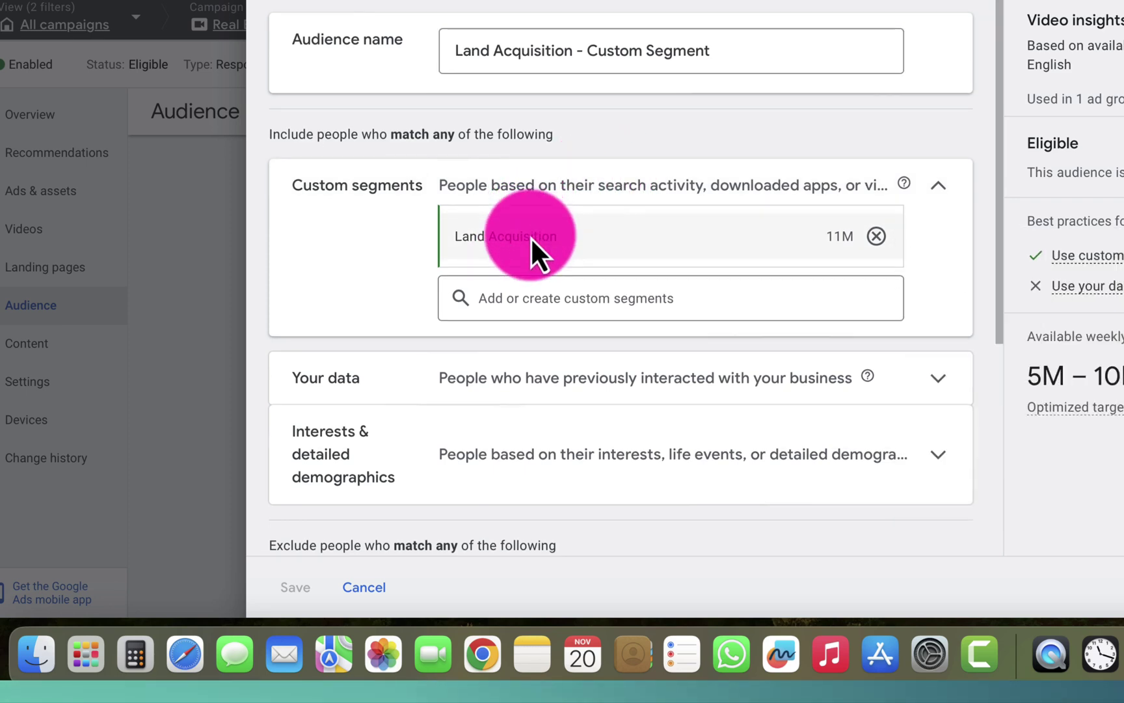
scroll(530, 237, down, 10)
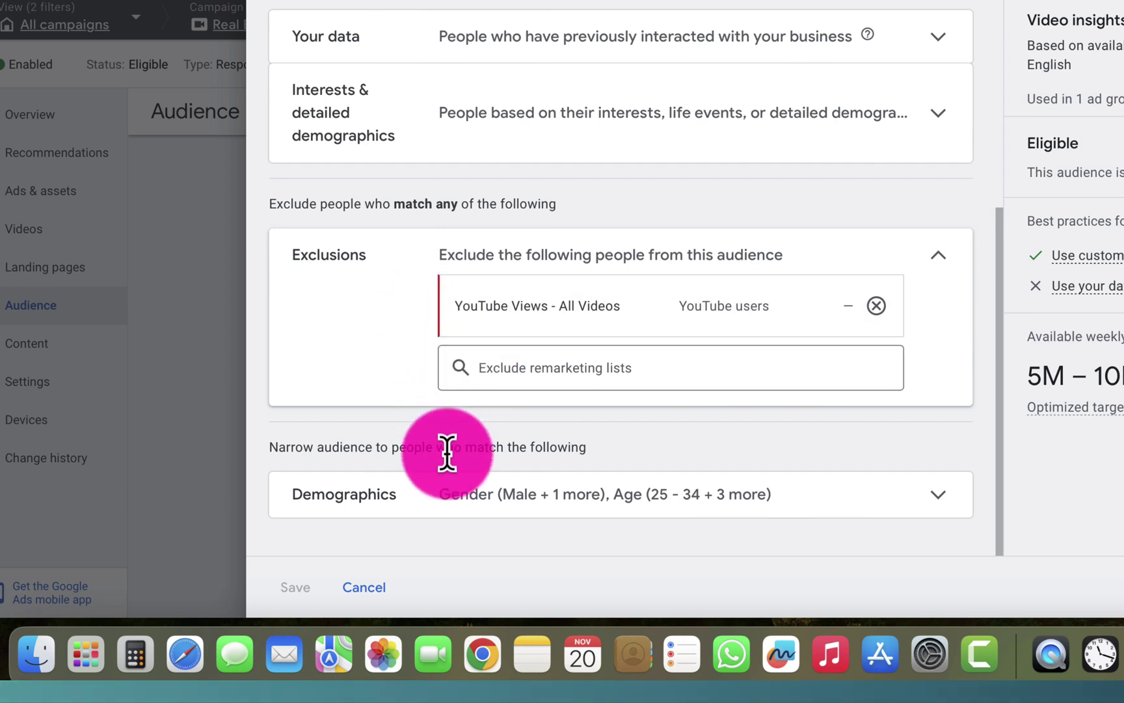
click(460, 496)
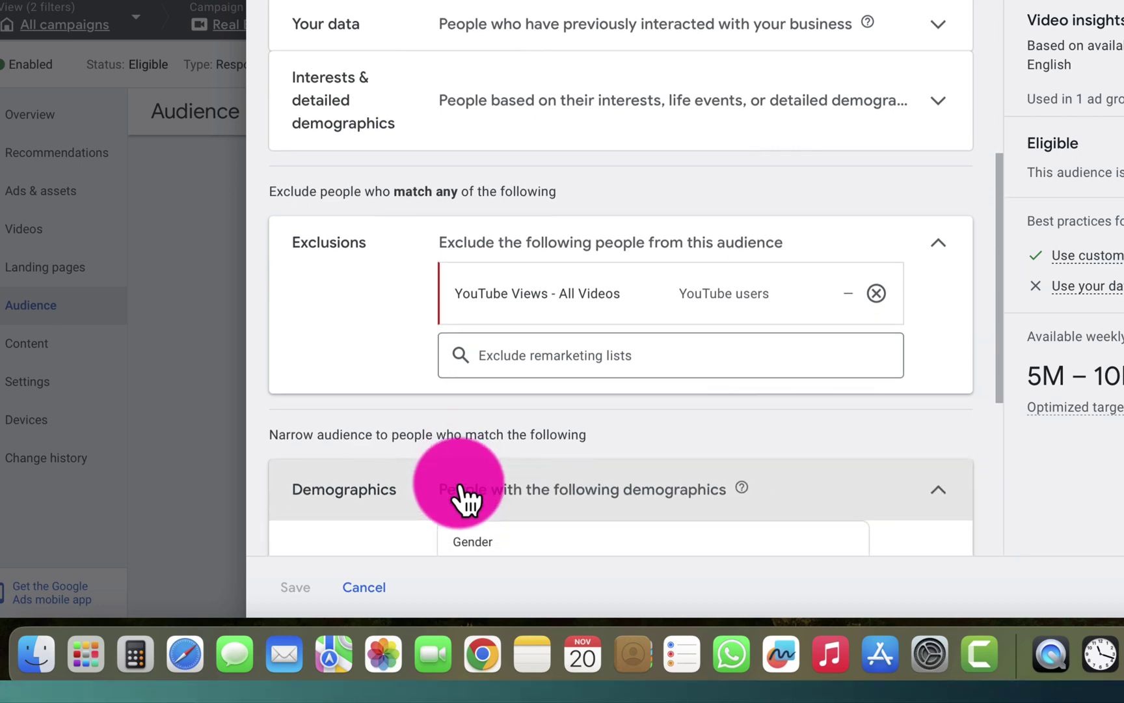
Uncheck Unknown gender and Unknown parental status in the Land Acquisition audience, then save
scroll(459, 485, down, 5)
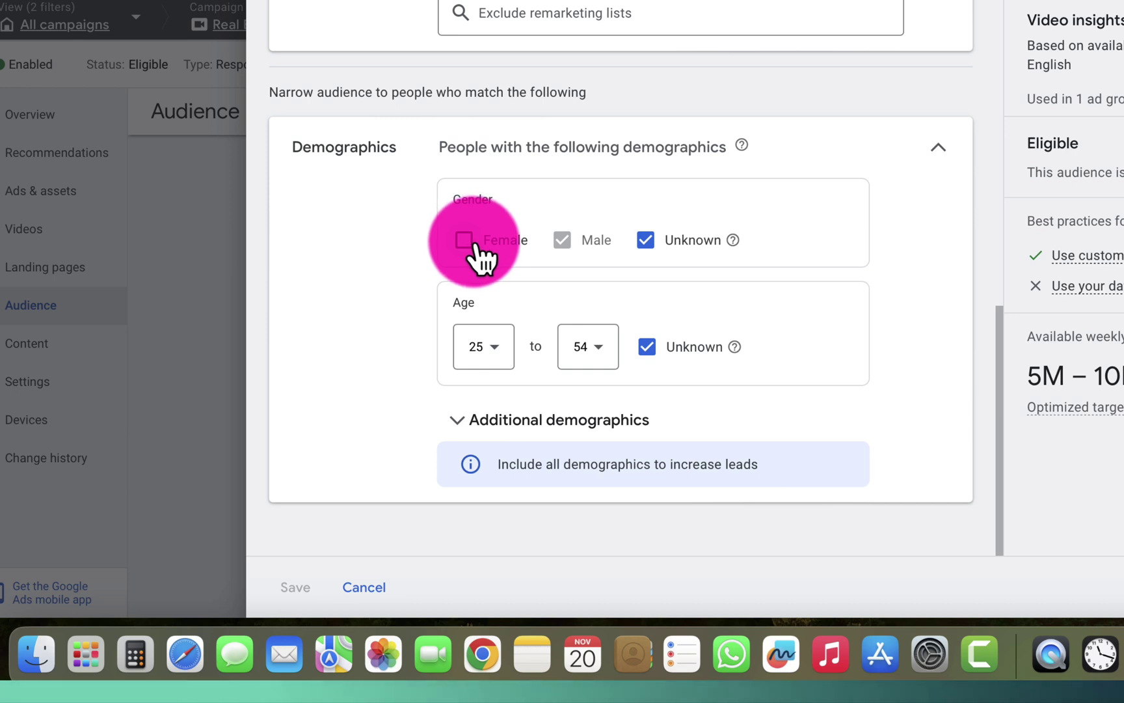
click(647, 240)
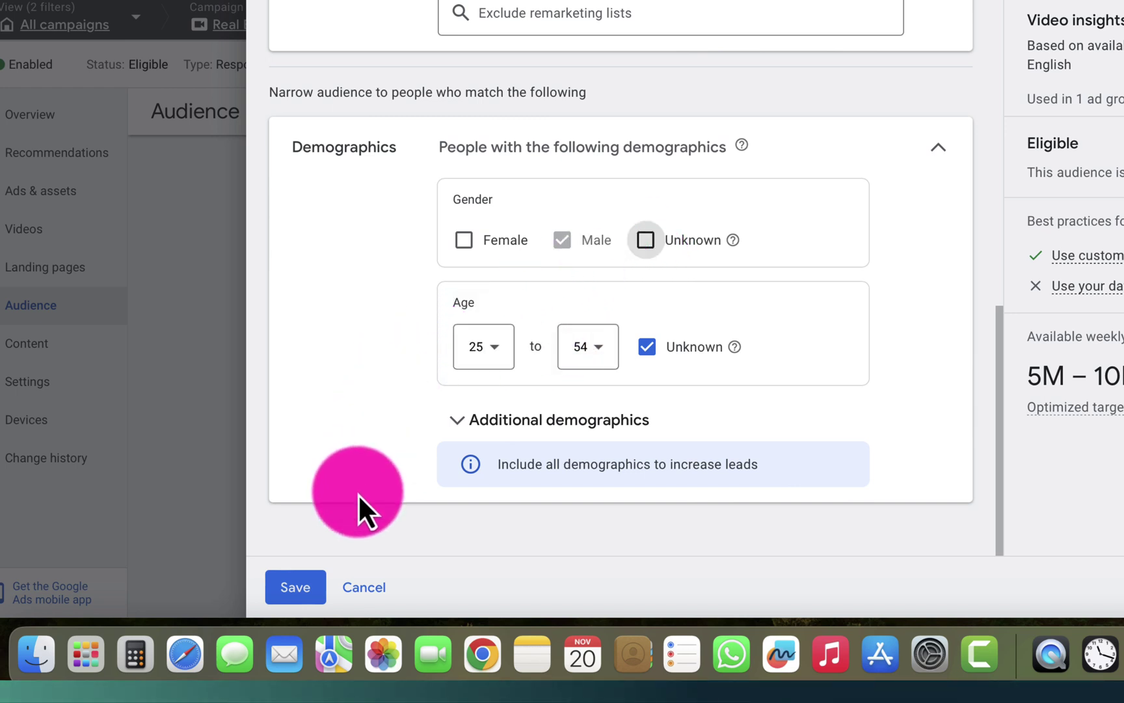
click(464, 426)
scroll(527, 421, down, 4)
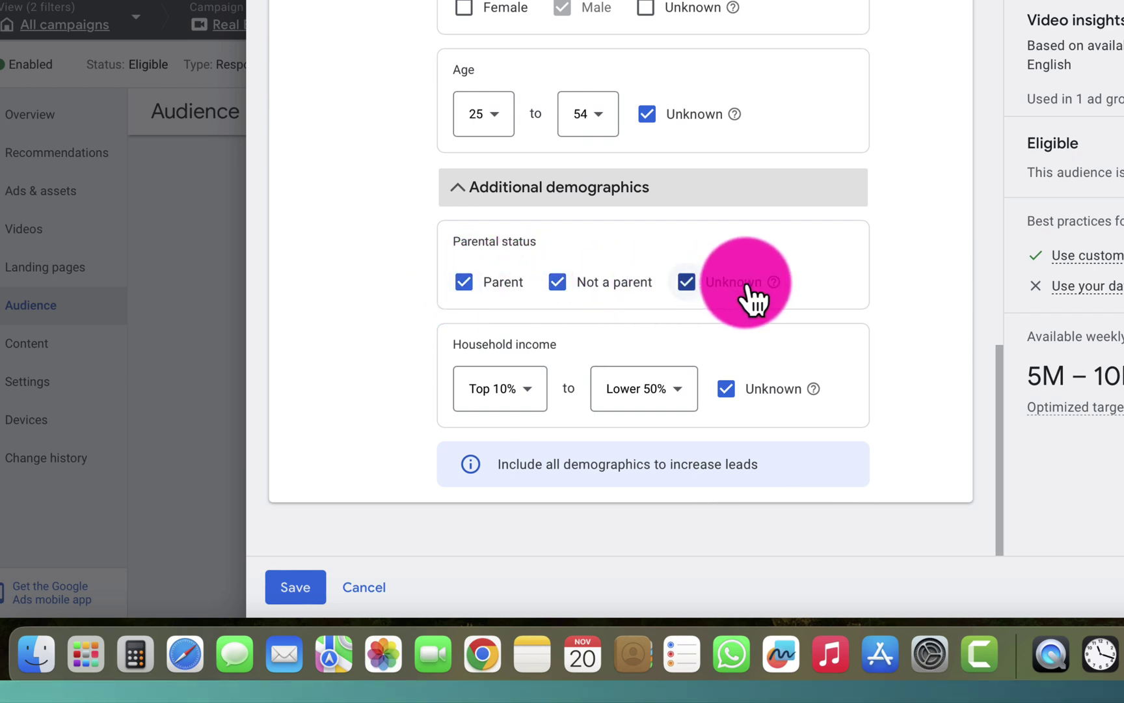
click(689, 283)
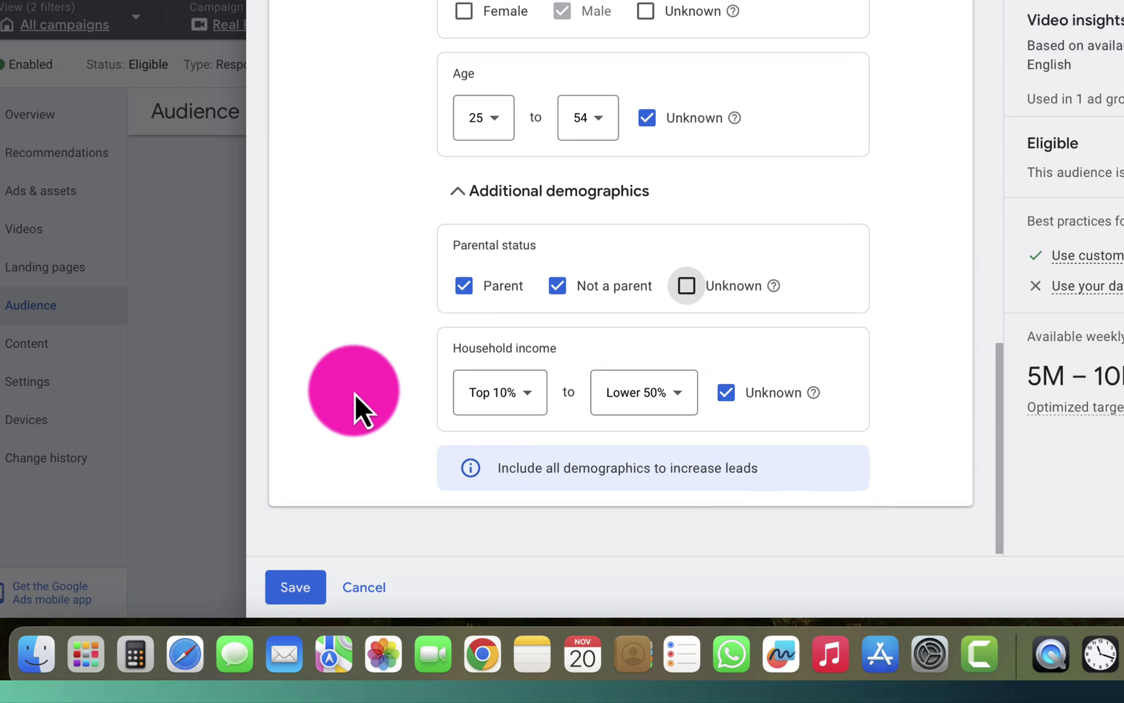
click(282, 580)
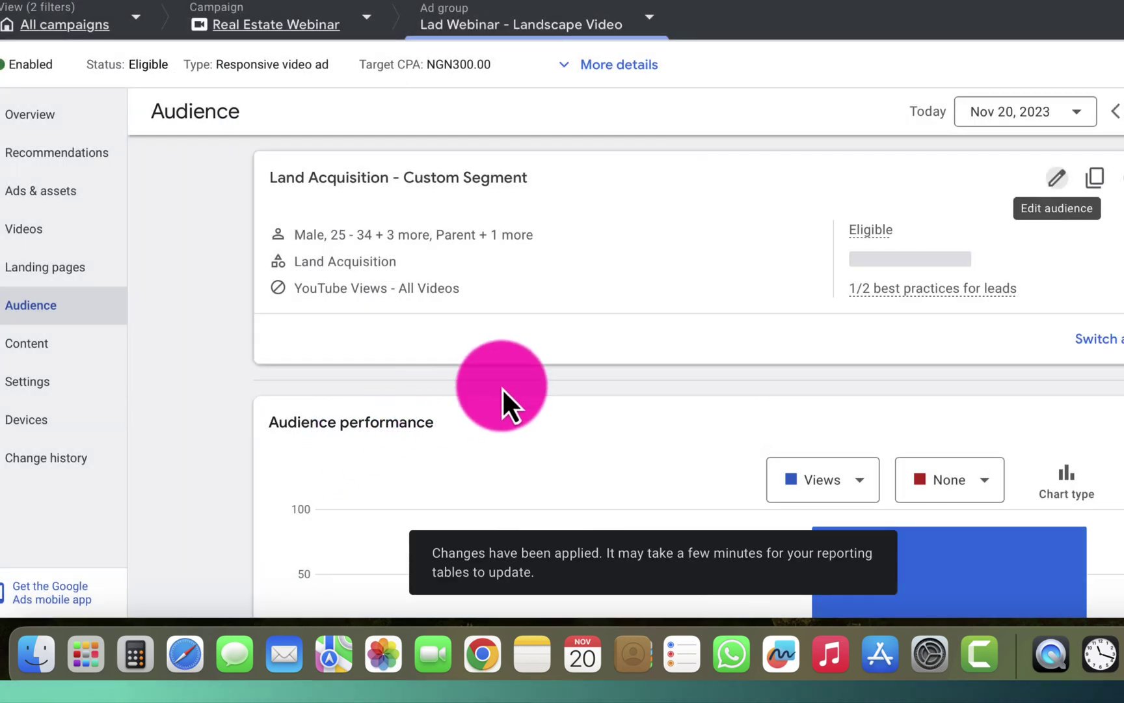
Confirm the Land Acquisition card now shows Male, 25 - 34 + 3 more, Parent + 1 more, still Eligible
mouse_move(495, 560)
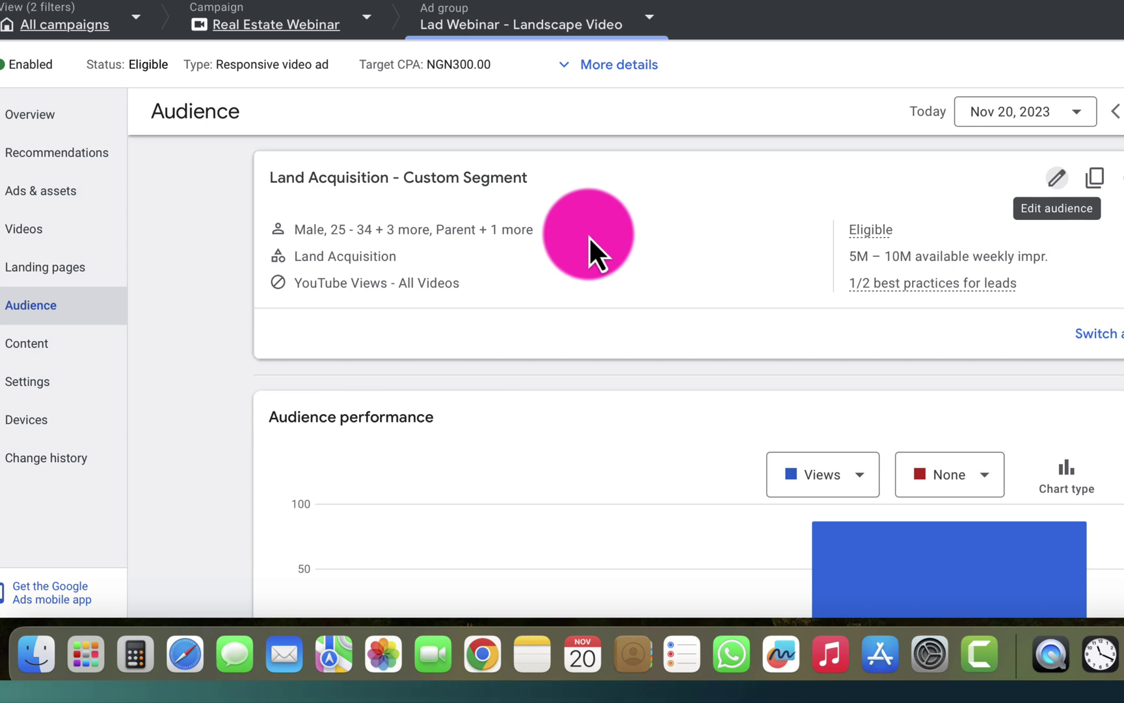
scroll(650, 230, down, 1)
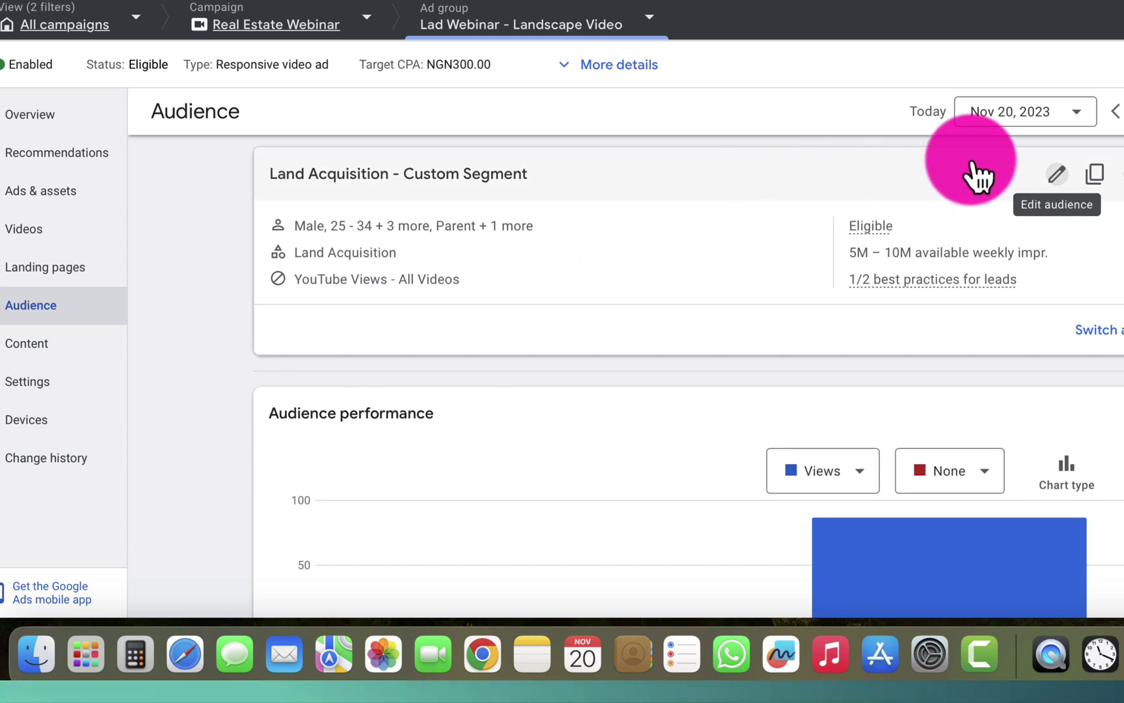